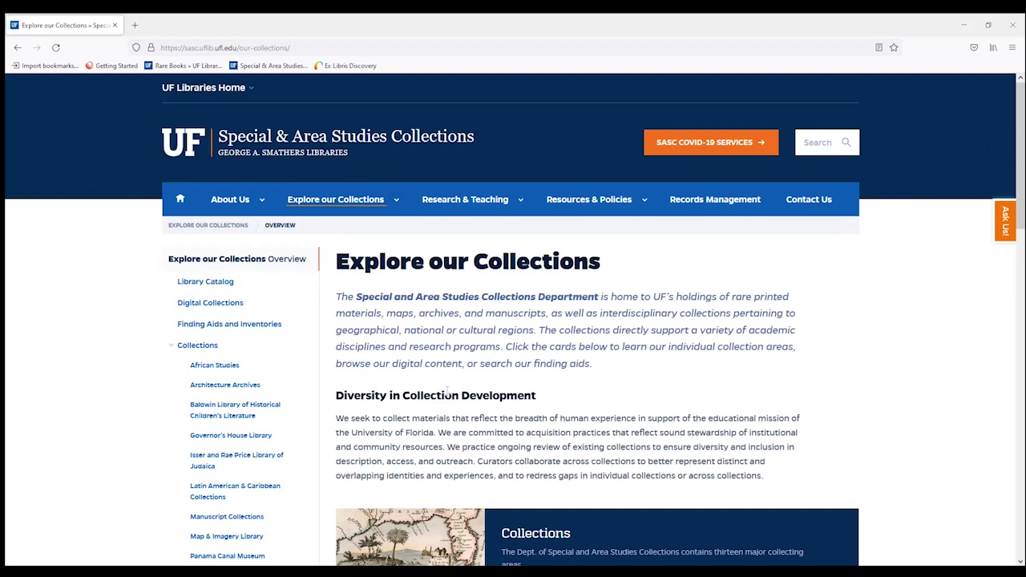
Scroll to the Library Catalog card and go to the Primo catalog search page
{"action": "scroll", "coordinate": [447, 391], "scroll_direction": "down", "scroll_amount": 3}
{"action": "scroll", "coordinate": [448, 394], "scroll_direction": "down", "scroll_amount": 4}
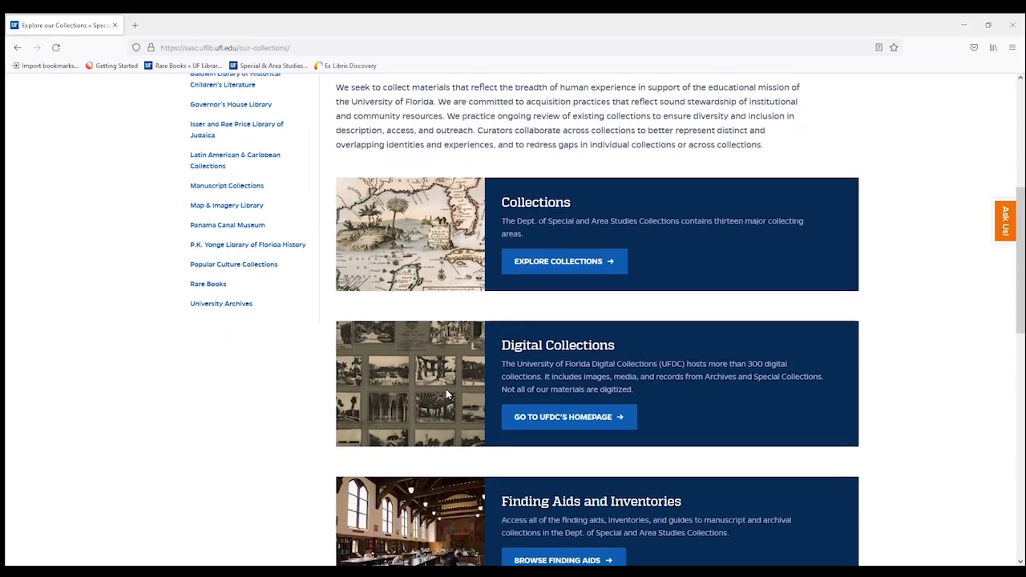
{"action": "scroll", "coordinate": [448, 394], "scroll_direction": "down", "scroll_amount": 1}
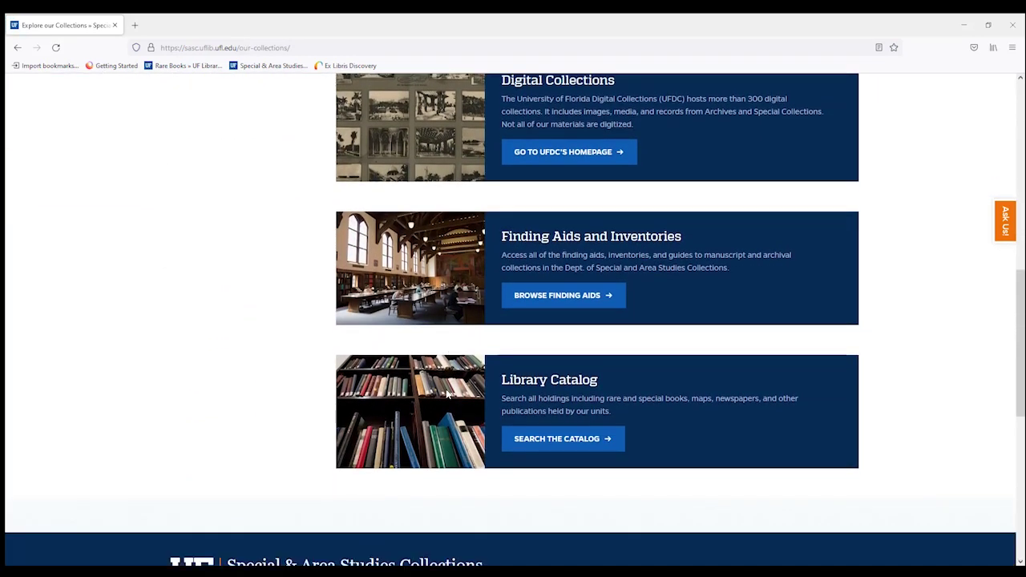
{"action": "left_click", "coordinate": [554, 442]}
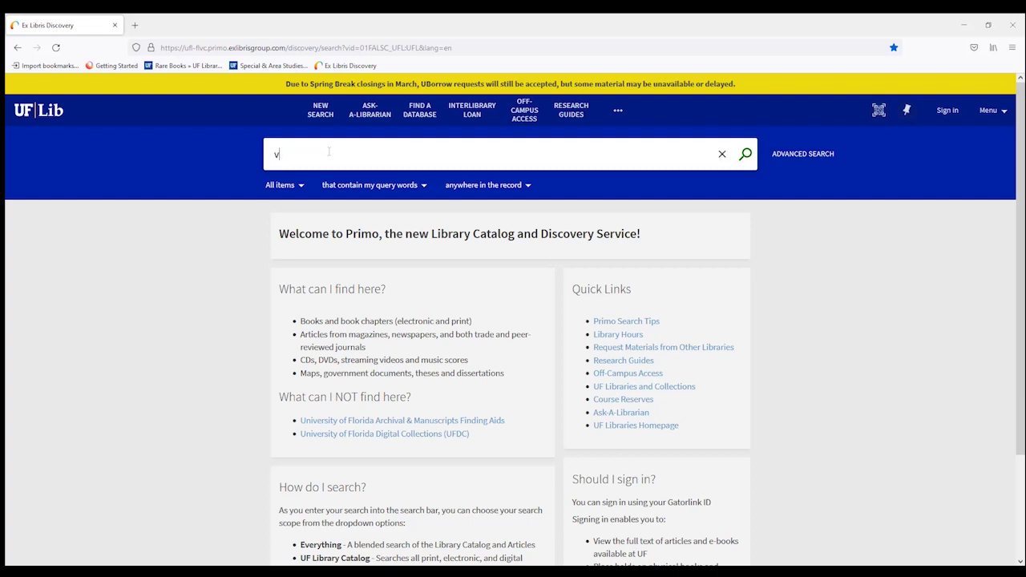
Search for 'virgilius maro' and limit results to the UF SMATHERS, Special Coll library
{"action": "type", "text": "virgilius maro"}
{"action": "key", "text": "Return"}
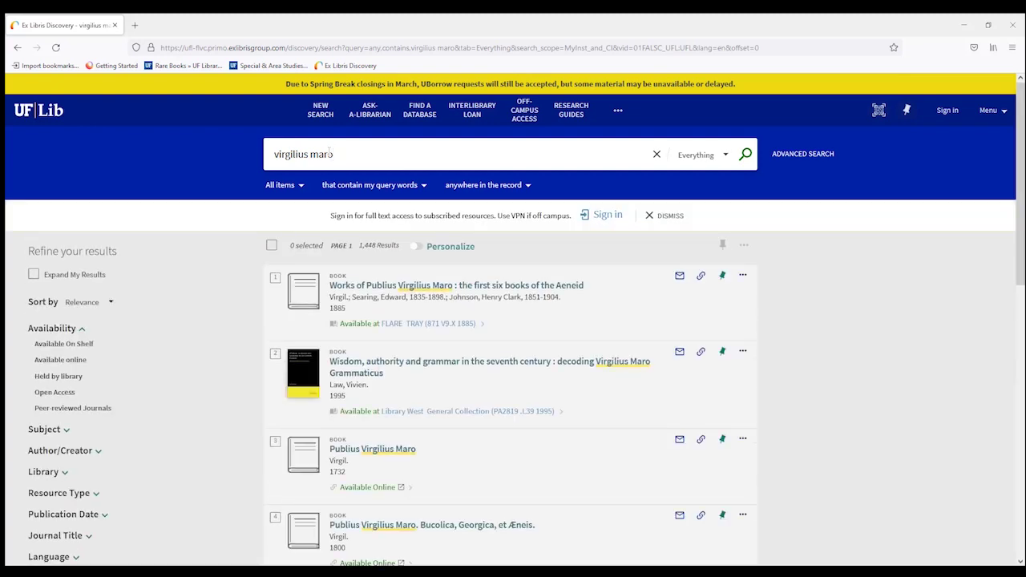
{"action": "left_click", "coordinate": [44, 473]}
{"action": "scroll", "coordinate": [64, 477], "scroll_direction": "down", "scroll_amount": 2}
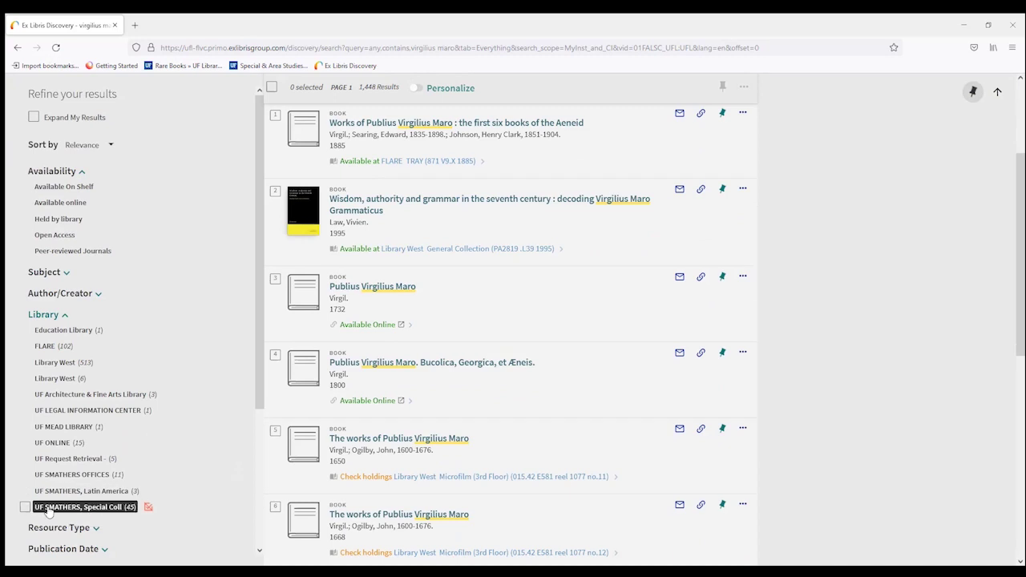
{"action": "left_click", "coordinate": [48, 510]}
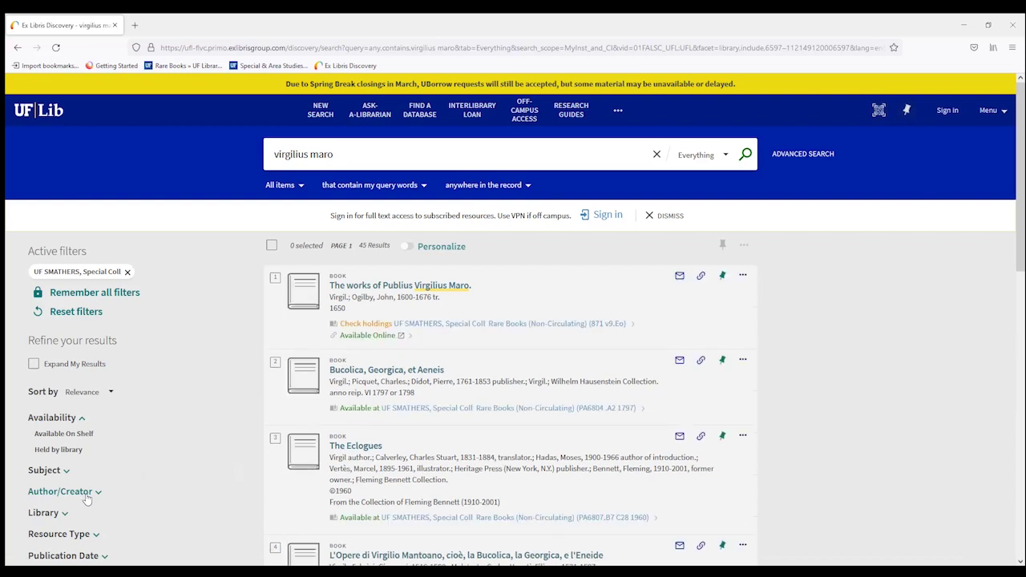
Narrow the results to the Rare Books (Non-Circulating) location, leaving 39 results
{"action": "scroll", "coordinate": [114, 498], "scroll_direction": "down", "scroll_amount": 2}
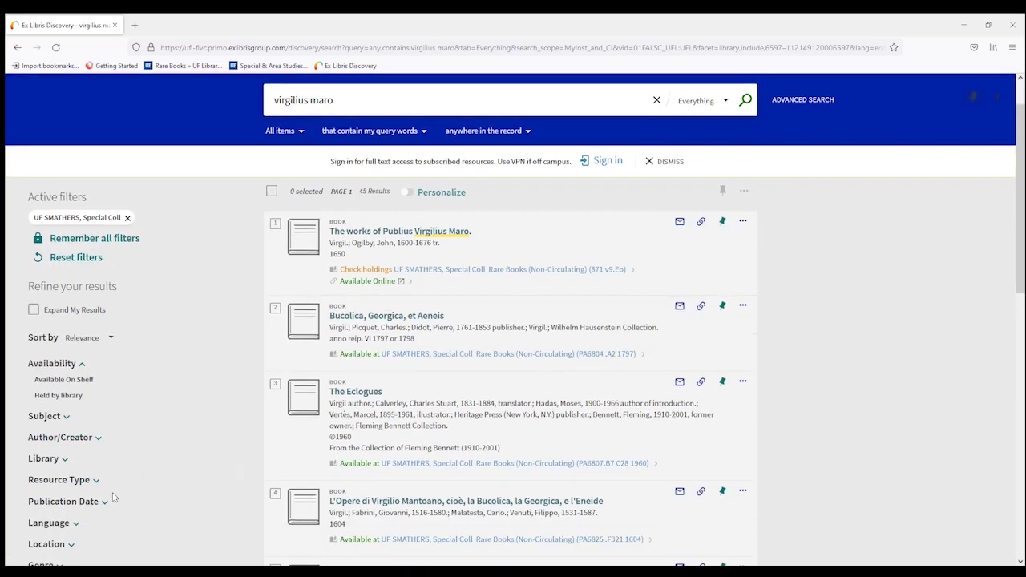
{"action": "scroll", "coordinate": [114, 498], "scroll_direction": "down", "scroll_amount": 1}
{"action": "left_click", "coordinate": [58, 444]}
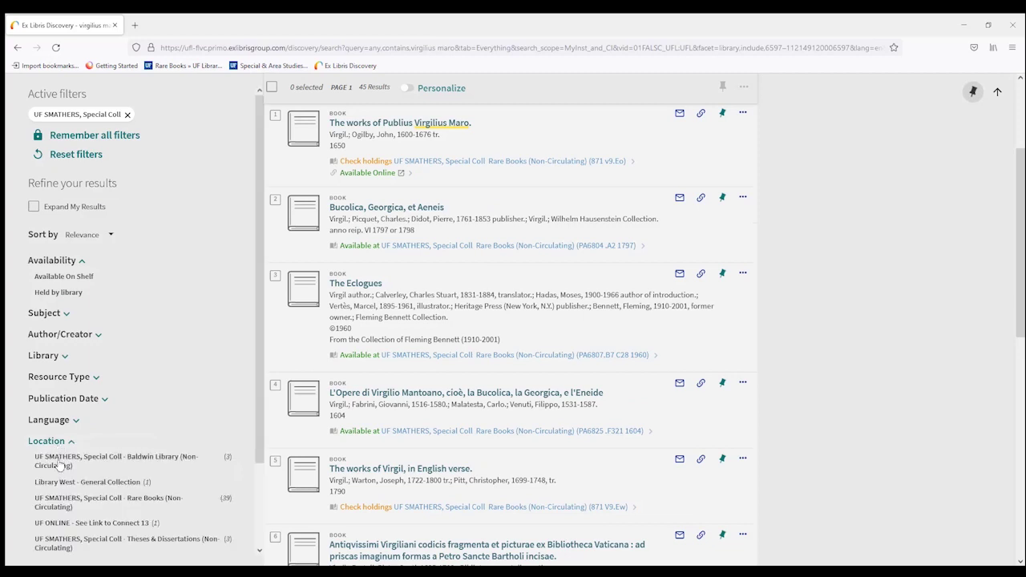
{"action": "mouse_move", "coordinate": [57, 503]}
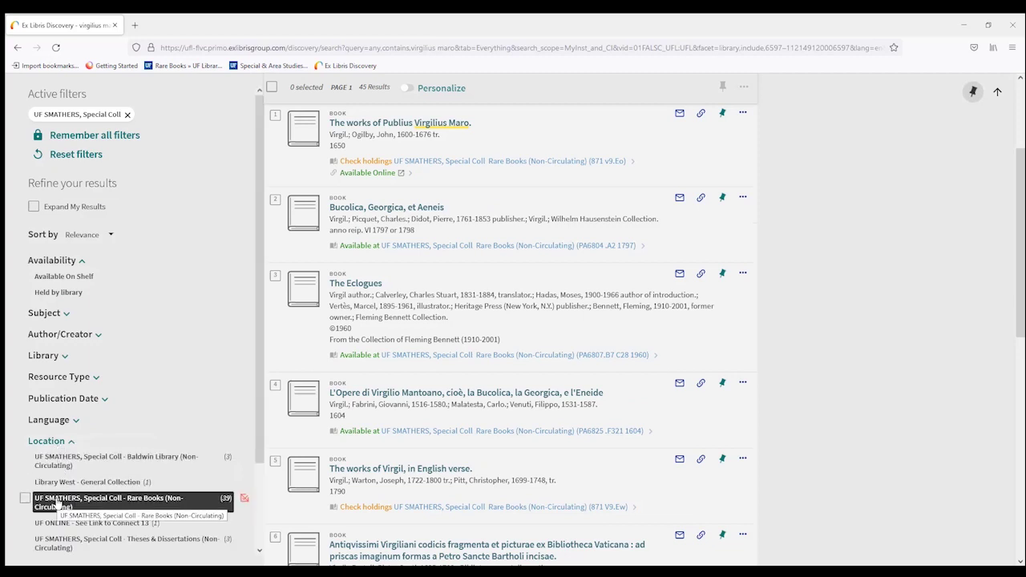
{"action": "left_click", "coordinate": [57, 502]}
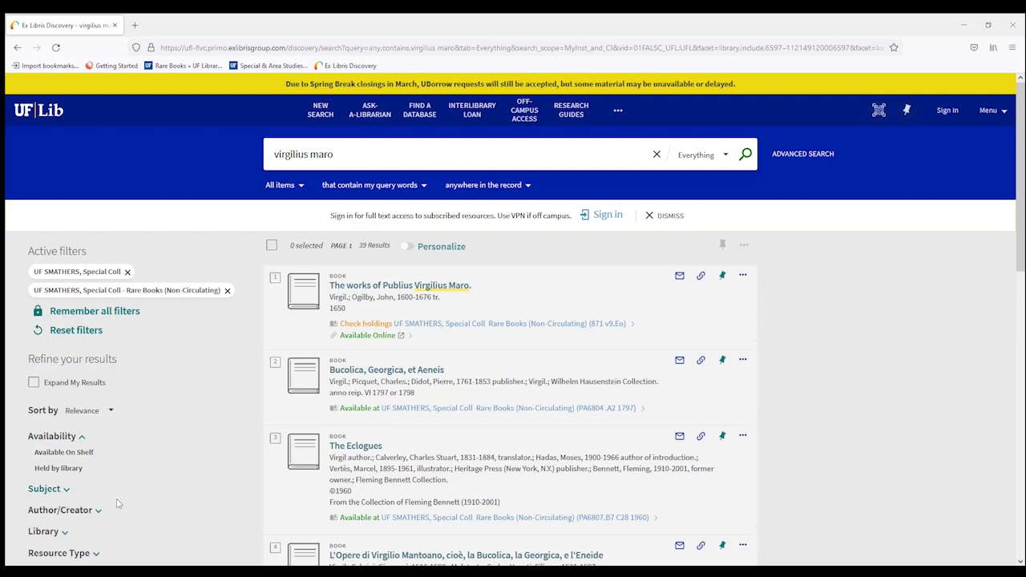
Sort the rare-book results by Date-oldest
{"action": "left_click", "coordinate": [110, 411]}
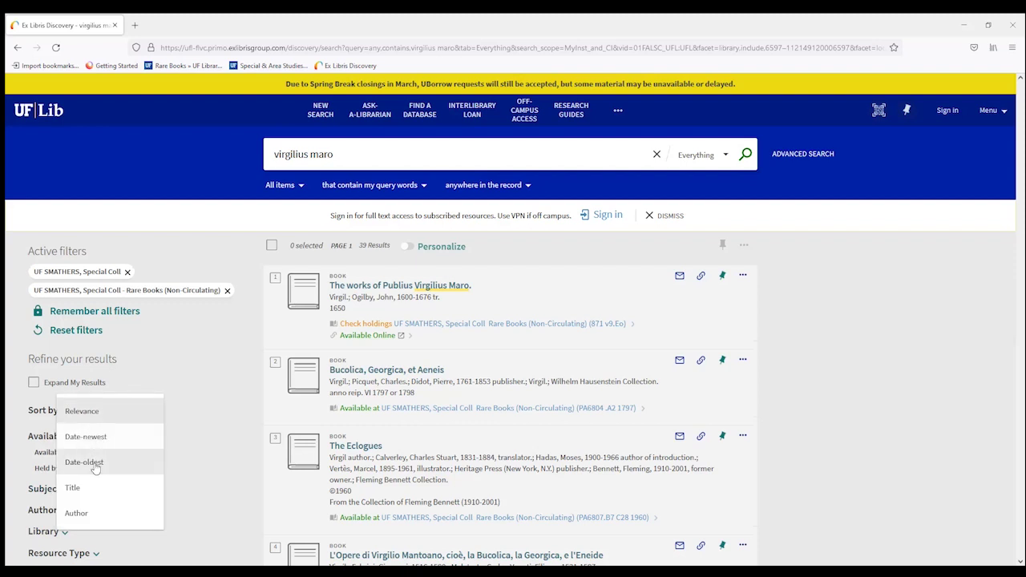
{"action": "left_click", "coordinate": [94, 463]}
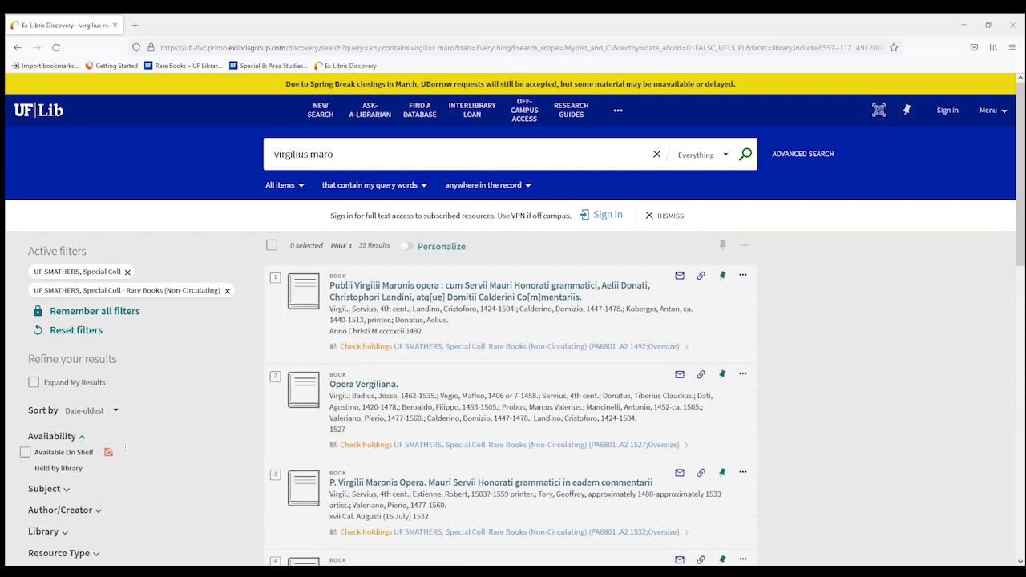
{"action": "scroll", "coordinate": [125, 449], "scroll_direction": "down", "scroll_amount": 2}
Restrict publication dates to 1492–1550 and open the 1492 edition's full record
{"action": "left_click", "coordinate": [93, 468]}
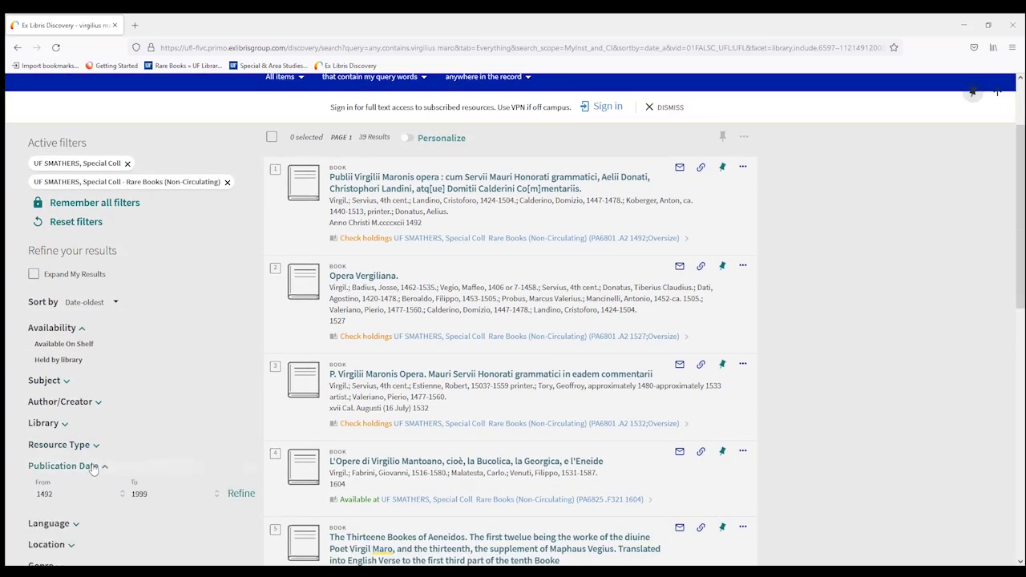
{"action": "left_click", "coordinate": [161, 494]}
{"action": "key", "text": "BackSpace"}
{"action": "key", "text": "BackSpace"}
{"action": "key", "text": "BackSpace"}
{"action": "type", "text": "550"}
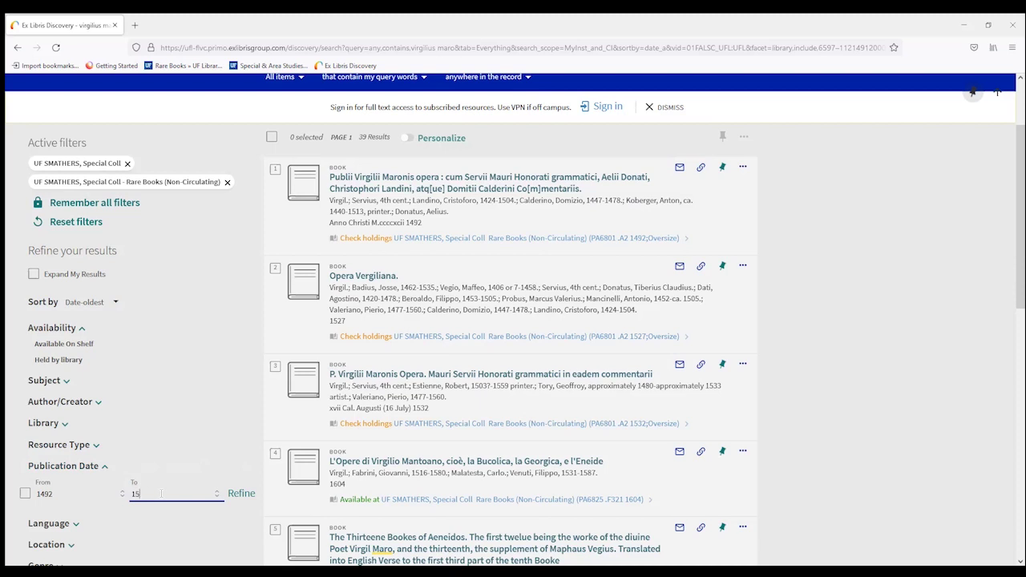
{"action": "left_click", "coordinate": [241, 493]}
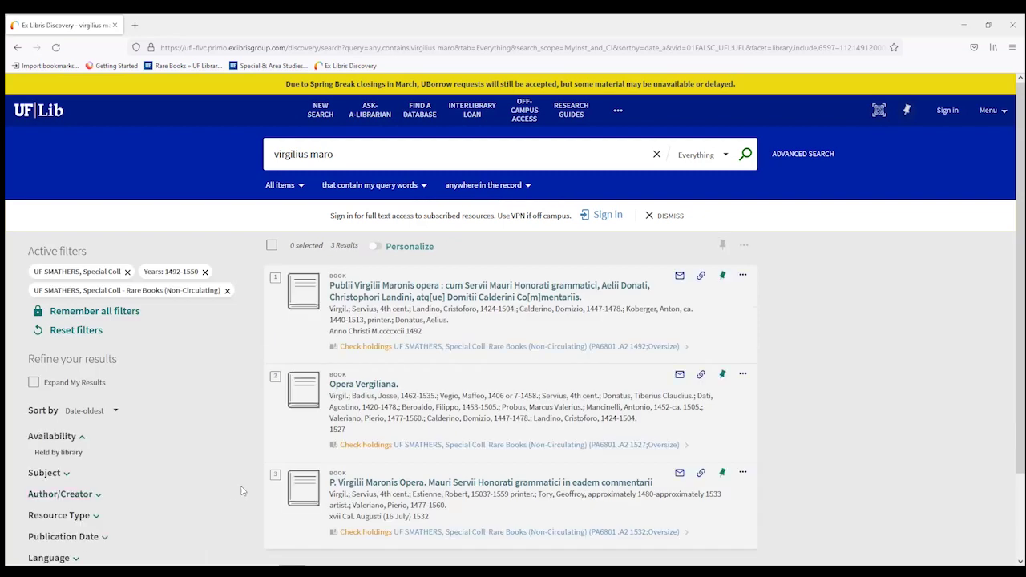
{"action": "left_click", "coordinate": [479, 297]}
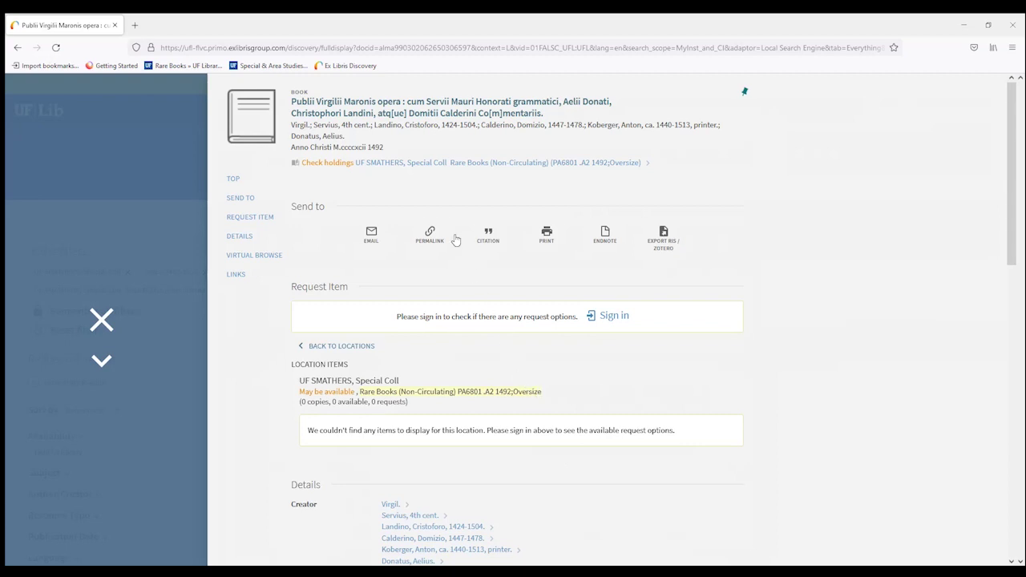
Copy the 1492 Virgil record's permalink, enter a recipient e-mail address, then close the email form unsent
{"action": "left_click", "coordinate": [429, 233]}
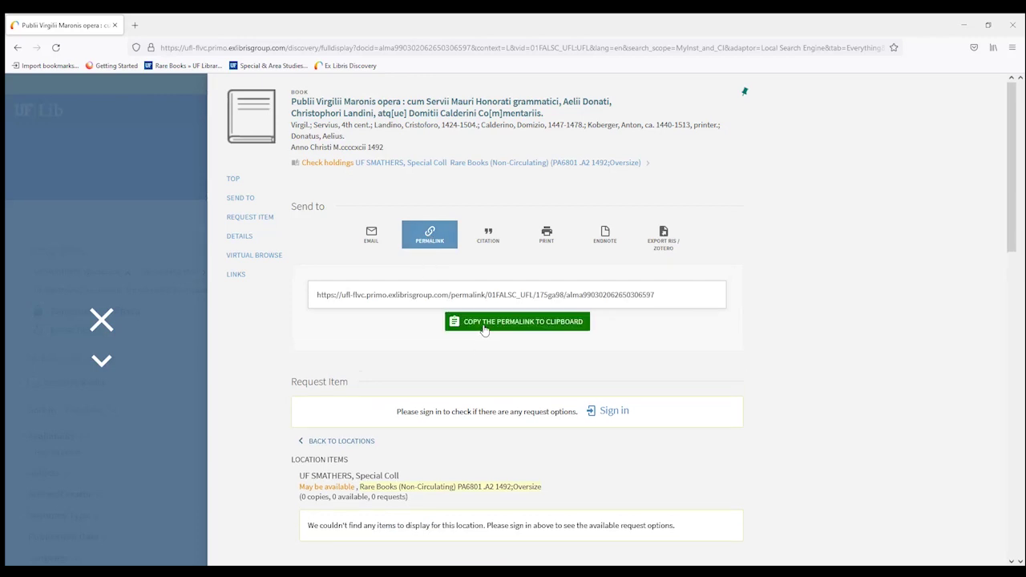
{"action": "left_click", "coordinate": [484, 327]}
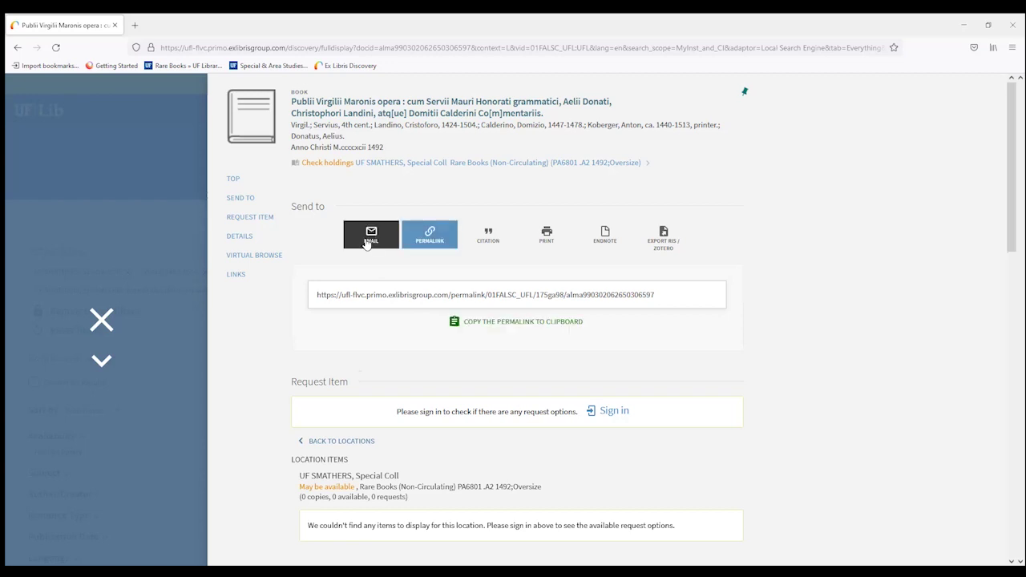
{"action": "left_click", "coordinate": [369, 237]}
{"action": "left_click", "coordinate": [462, 338]}
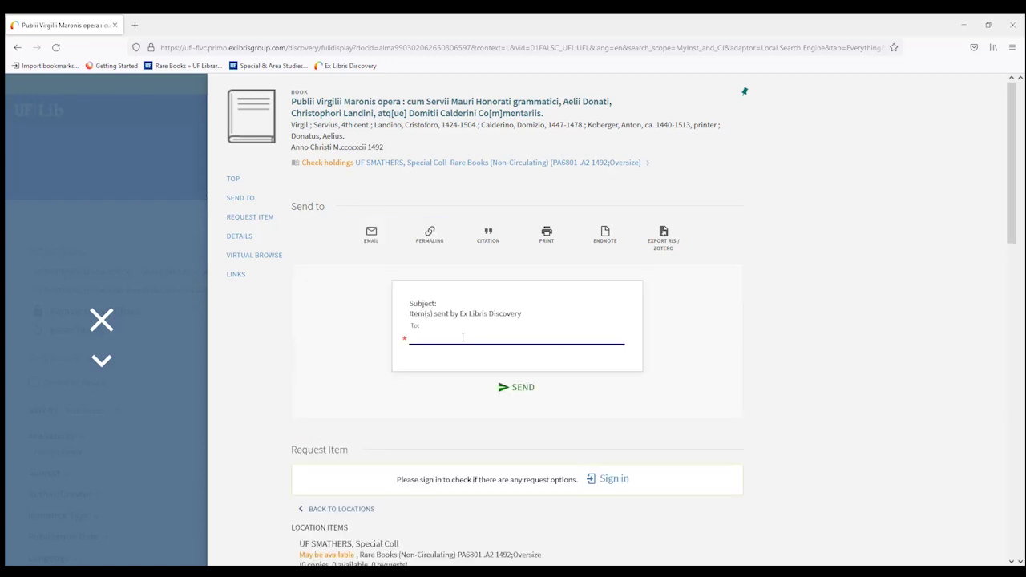
{"action": "left_click", "coordinate": [465, 340]}
{"action": "key", "text": "Return"}
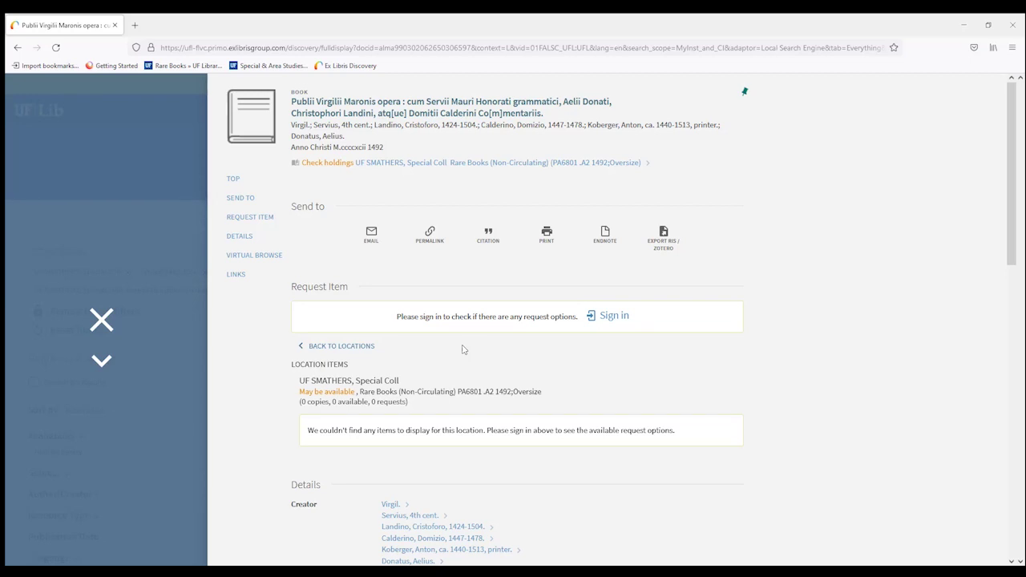
Scroll through the 1492 record's Details section
{"action": "scroll", "coordinate": [463, 349], "scroll_direction": "down", "scroll_amount": 6}
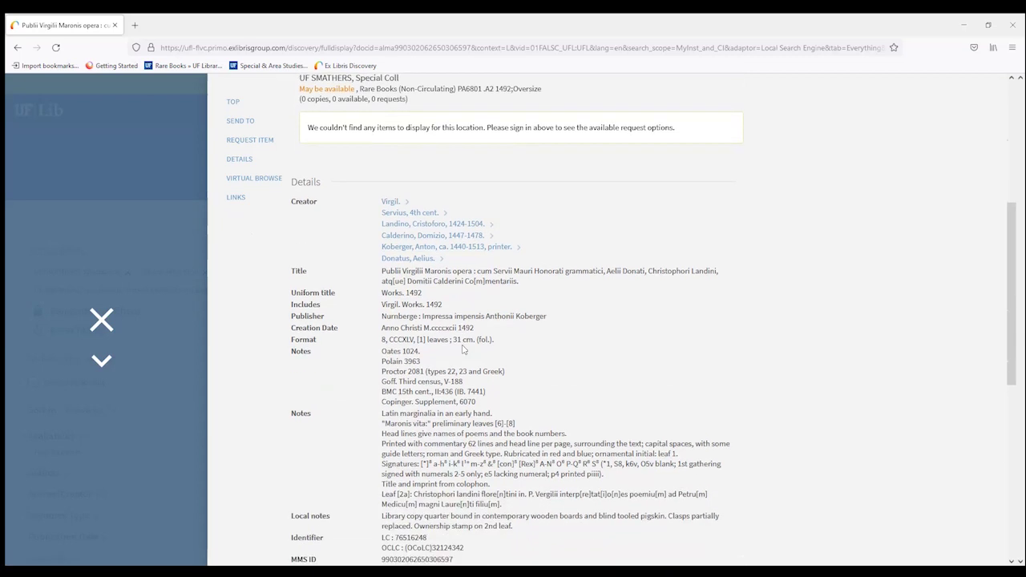
{"action": "scroll", "coordinate": [462, 350], "scroll_direction": "down", "scroll_amount": 1}
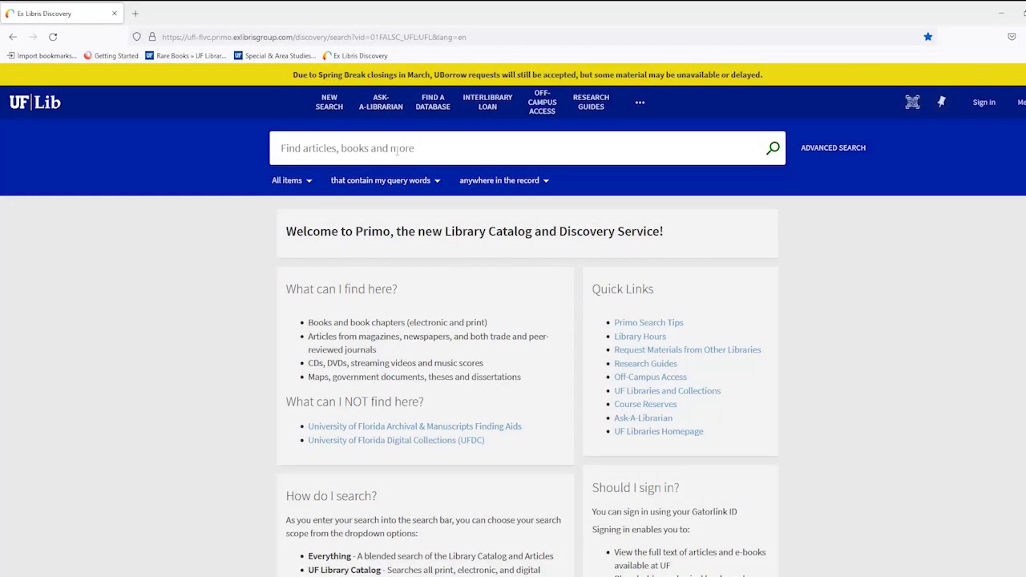
Search for 'History of Jamaica' and expand the Library facet's branch list
{"action": "type", "text": "History of"}
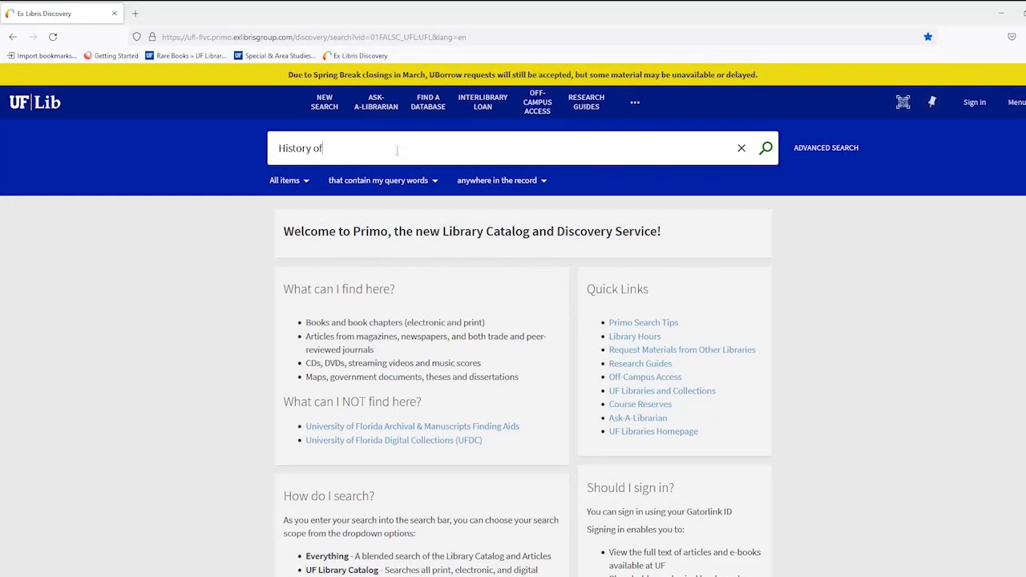
{"action": "type", "text": " Jamaica"}
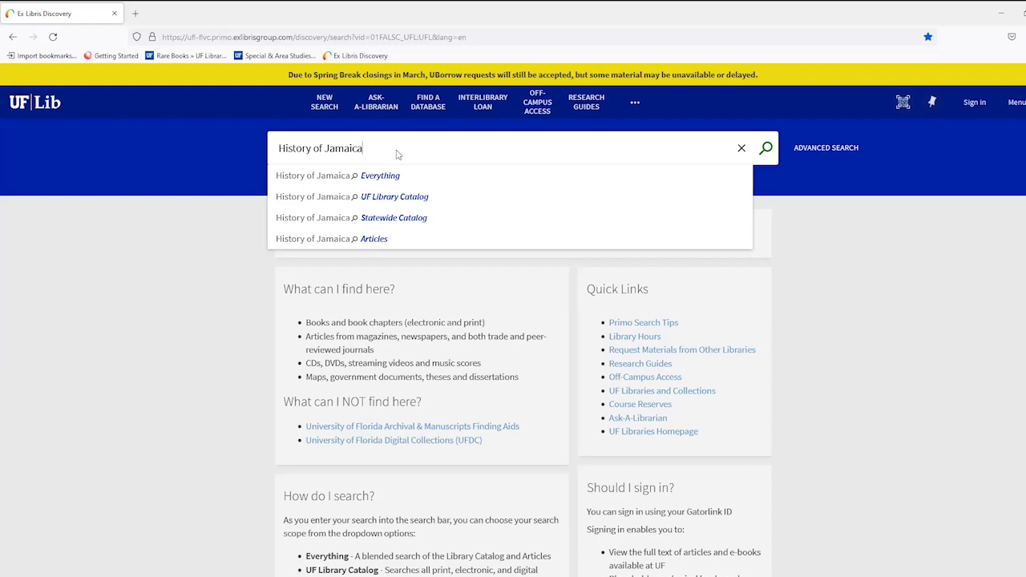
{"action": "key", "text": "Return"}
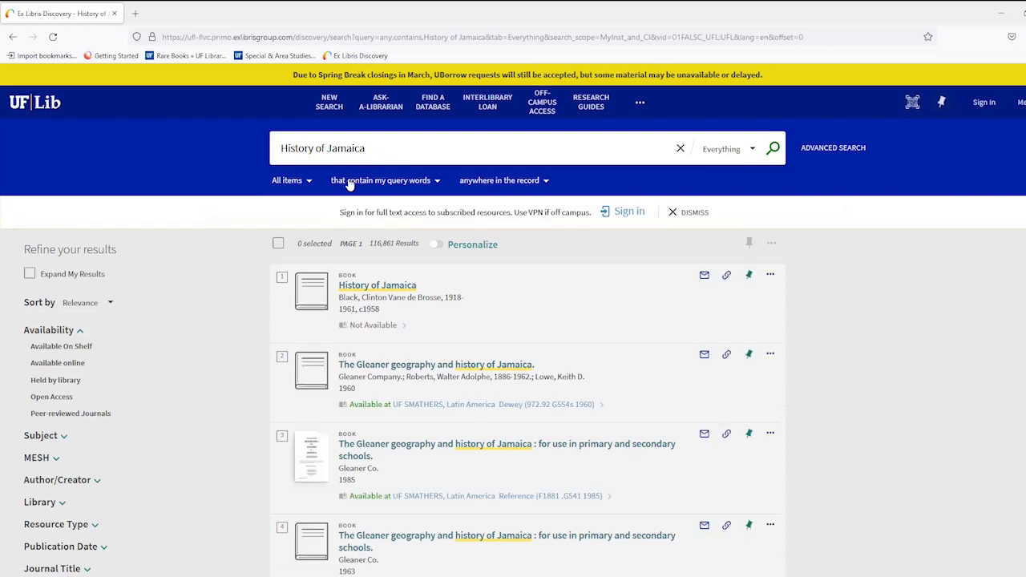
{"action": "scroll", "coordinate": [205, 333], "scroll_direction": "down", "scroll_amount": 3}
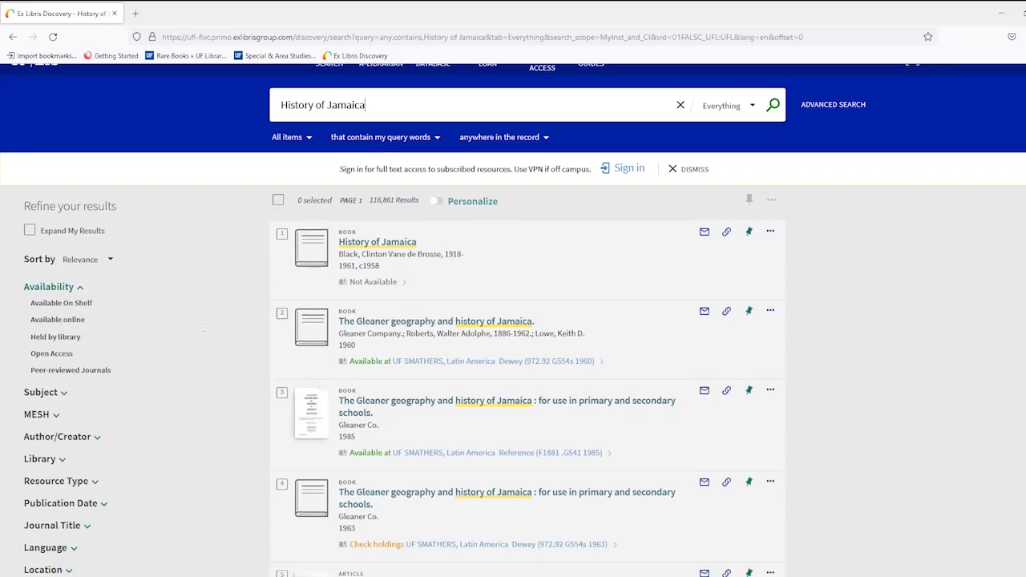
{"action": "left_click", "coordinate": [63, 341]}
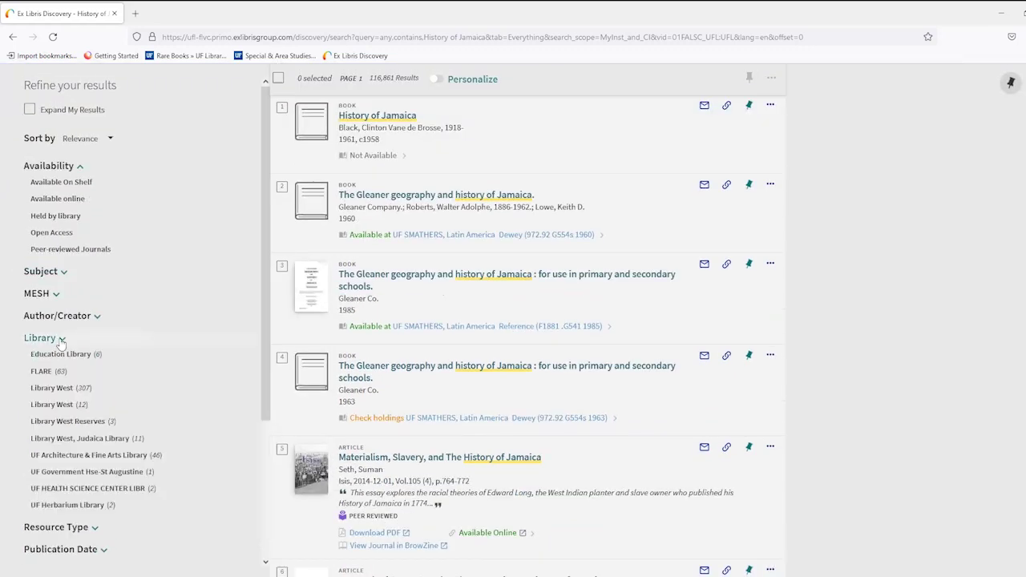
{"action": "scroll", "coordinate": [61, 342], "scroll_direction": "down", "scroll_amount": 3}
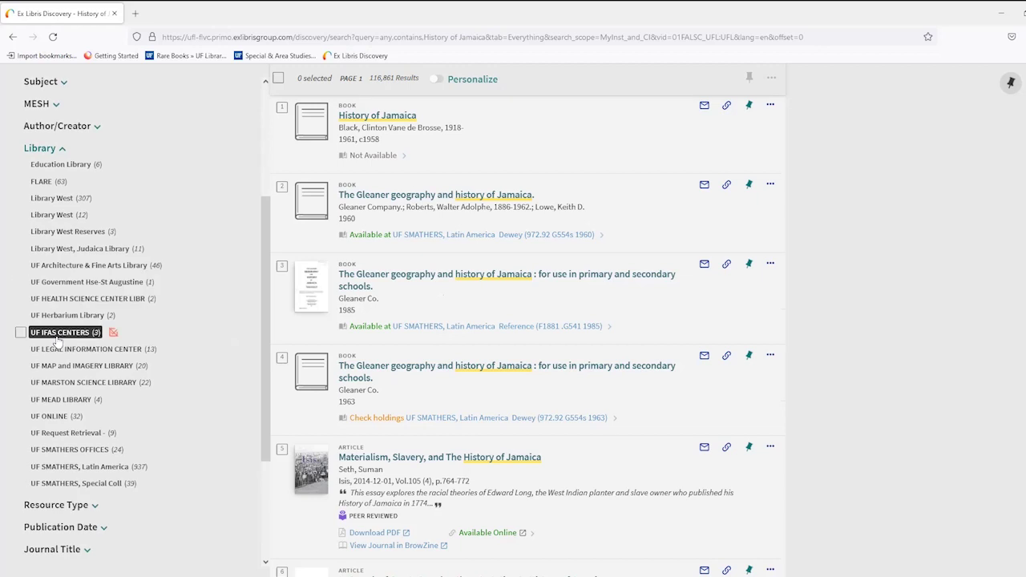
Filter to the UF SMATHERS Special Coll and Latin America libraries
{"action": "left_click", "coordinate": [20, 485]}
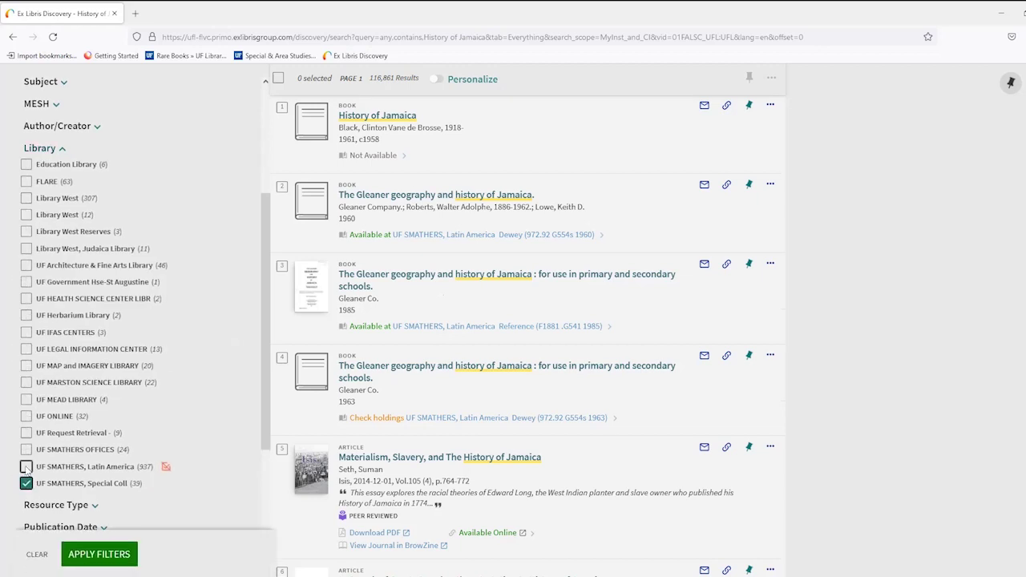
{"action": "left_click", "coordinate": [27, 467]}
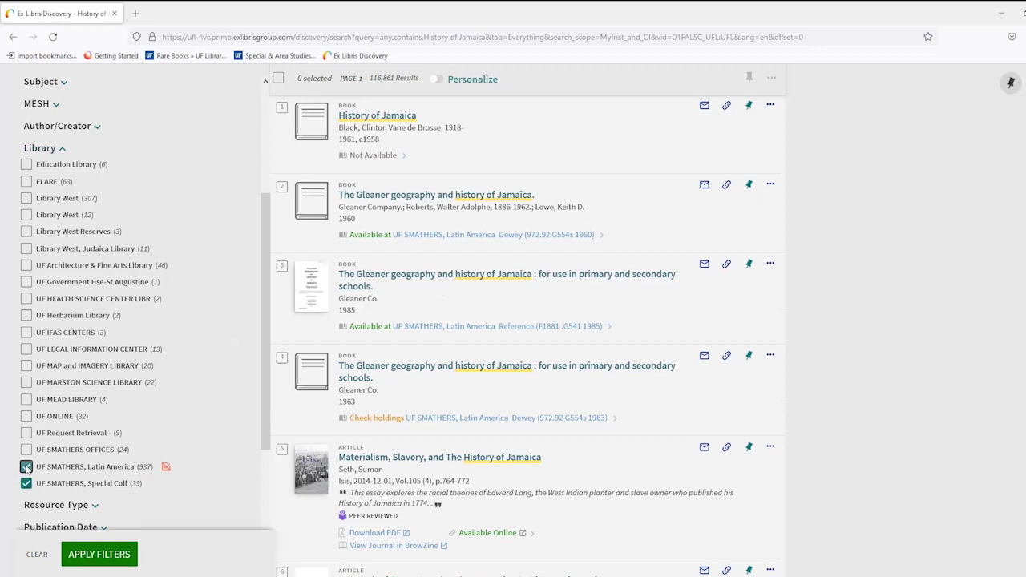
{"action": "left_click", "coordinate": [98, 555]}
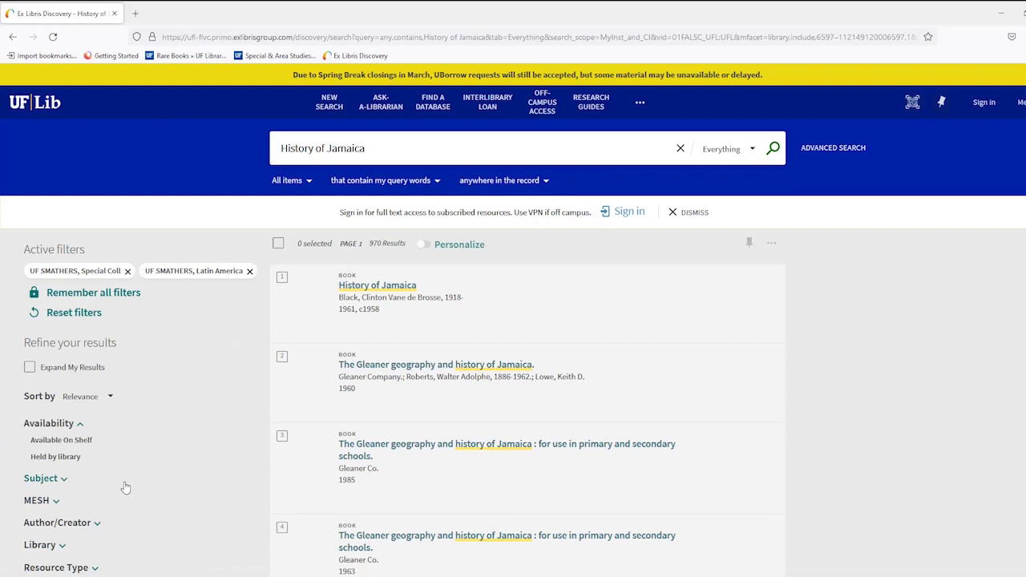
Filter to the Rare Books (Request in Special Coll.) and Rare Books (Non-Circulating) locations
{"action": "scroll", "coordinate": [126, 488], "scroll_direction": "down", "scroll_amount": 3}
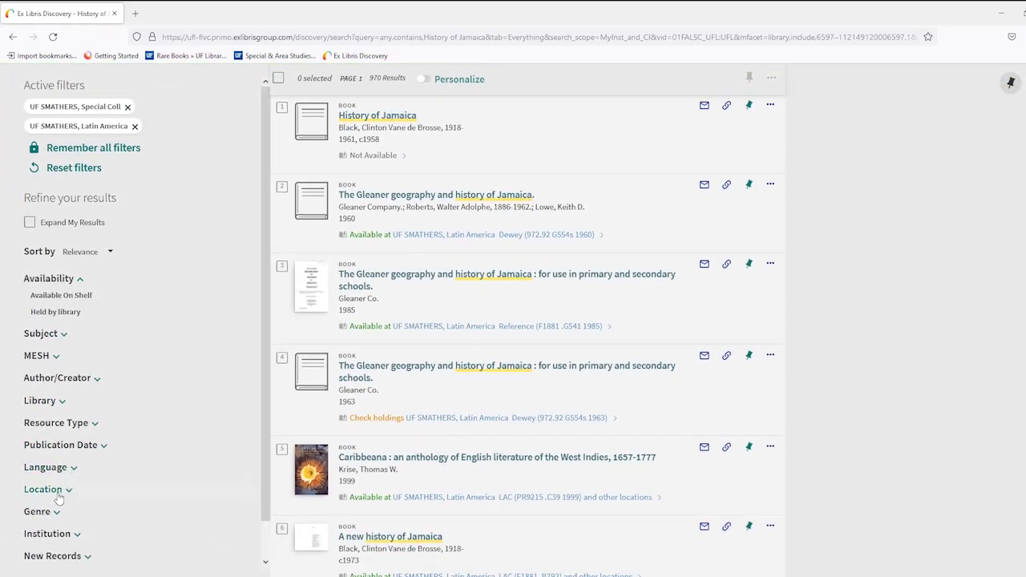
{"action": "left_click", "coordinate": [58, 491]}
{"action": "scroll", "coordinate": [58, 491], "scroll_direction": "down", "scroll_amount": 1}
{"action": "scroll", "coordinate": [57, 491], "scroll_direction": "down", "scroll_amount": 4}
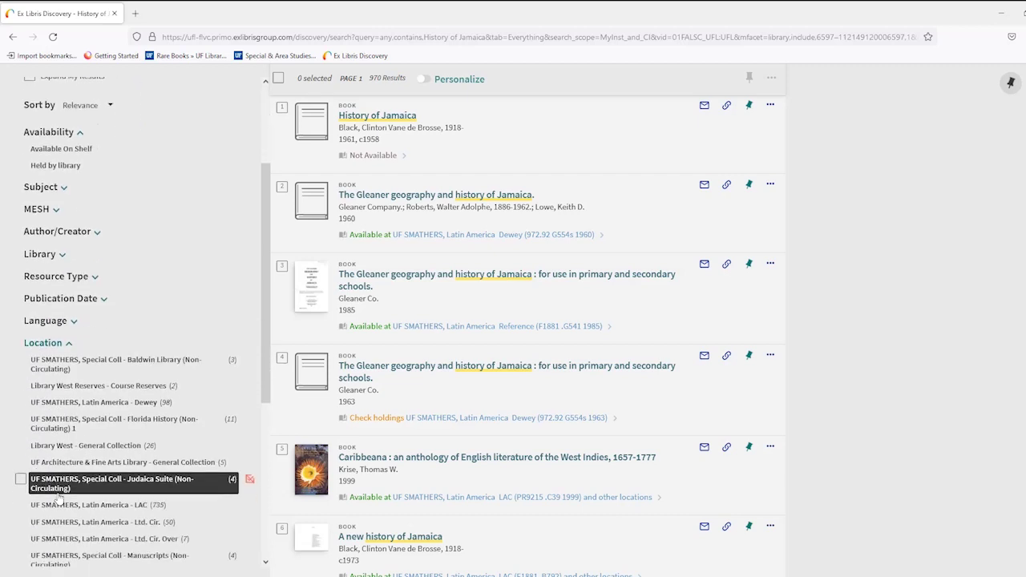
{"action": "scroll", "coordinate": [58, 497], "scroll_direction": "down", "scroll_amount": 1}
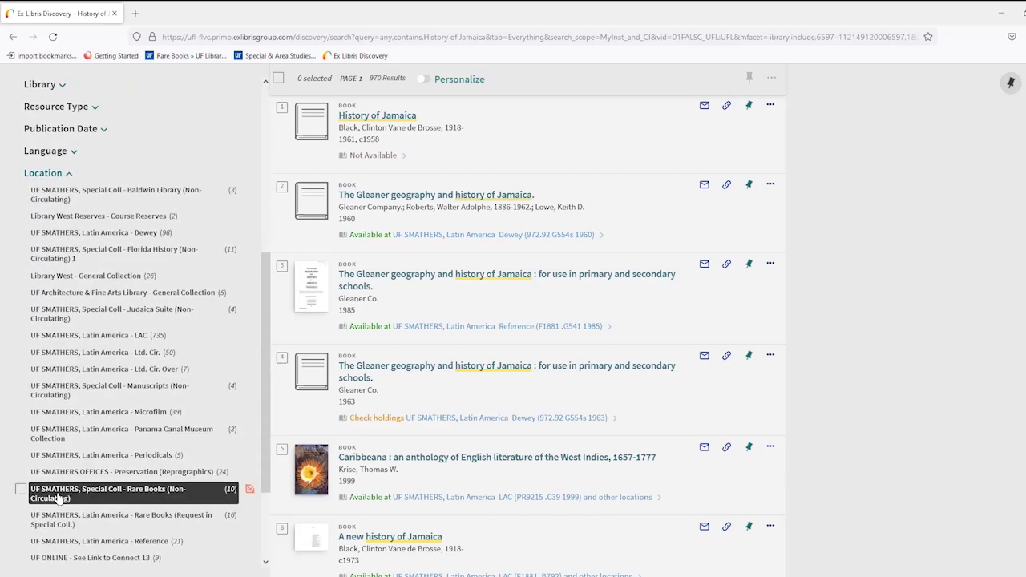
{"action": "left_click", "coordinate": [21, 516]}
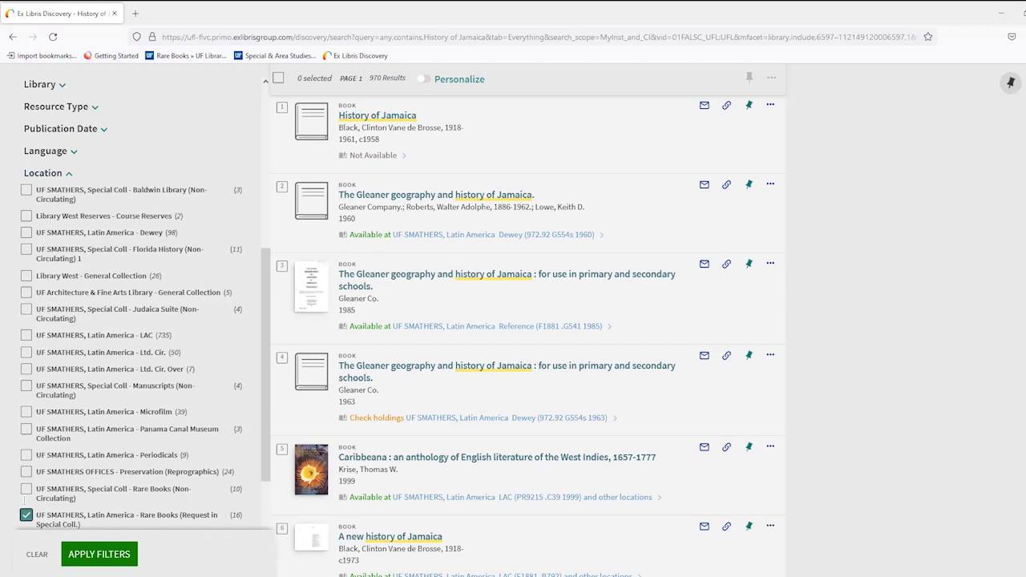
{"action": "left_click", "coordinate": [27, 491]}
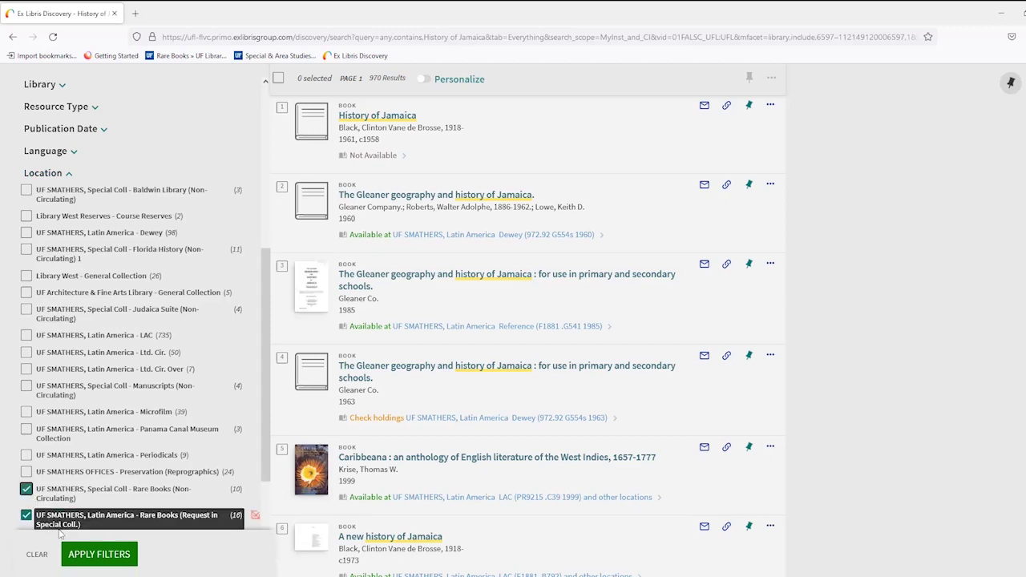
{"action": "left_click", "coordinate": [87, 555]}
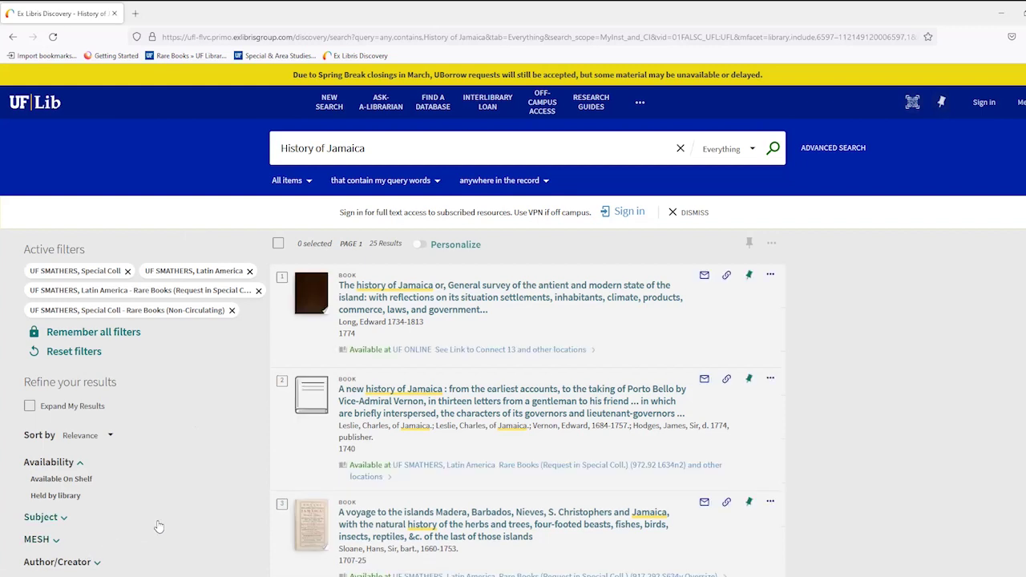
Open the full record of the third filtered result, Publii Virgilii Maronis opera
{"action": "left_click", "coordinate": [426, 536]}
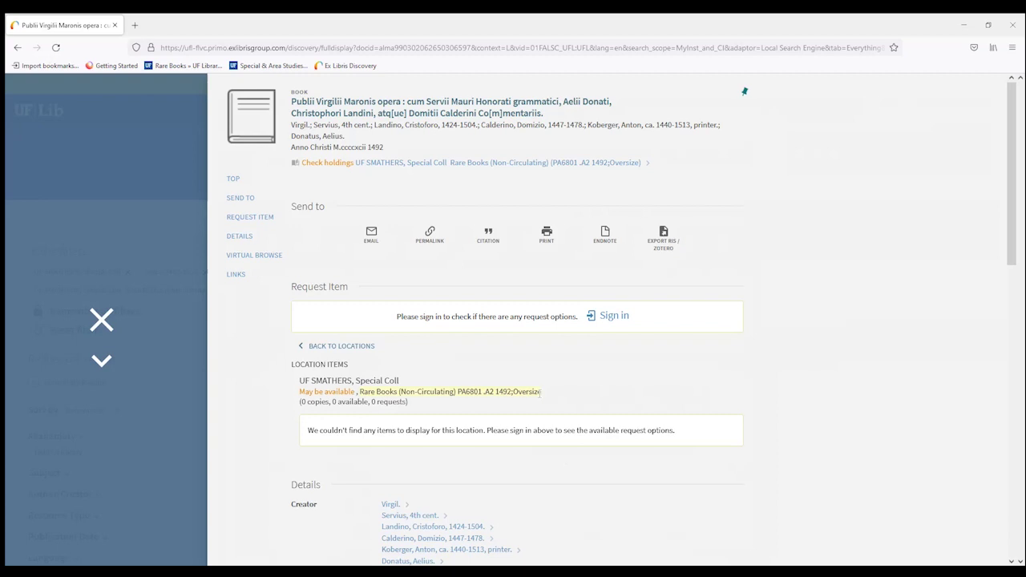
Copy the Virgil record's permalink and start an email, entering the recipient's address
{"action": "left_click", "coordinate": [429, 234]}
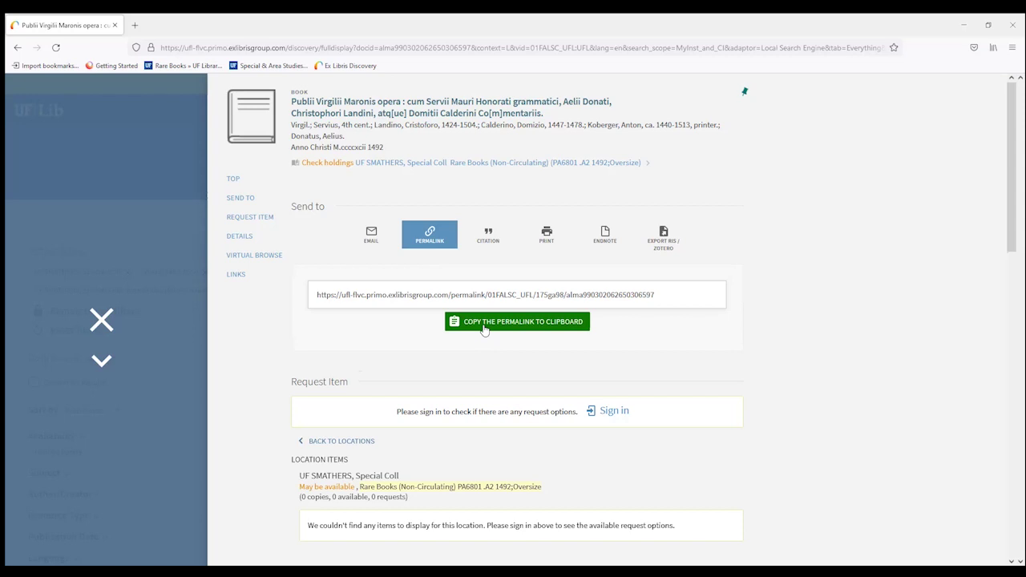
{"action": "left_click", "coordinate": [484, 328]}
{"action": "left_click", "coordinate": [366, 243]}
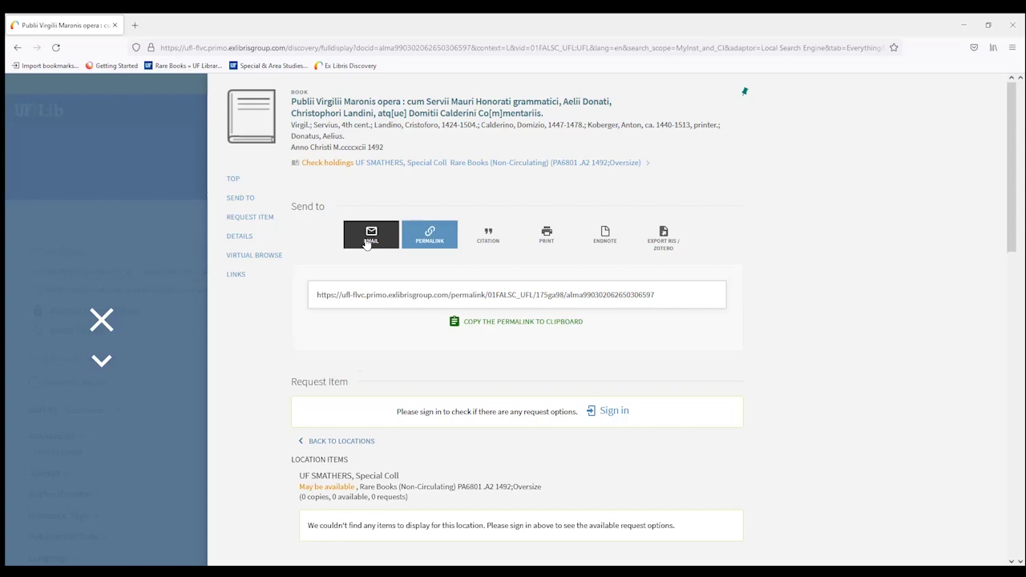
{"action": "left_click", "coordinate": [463, 335]}
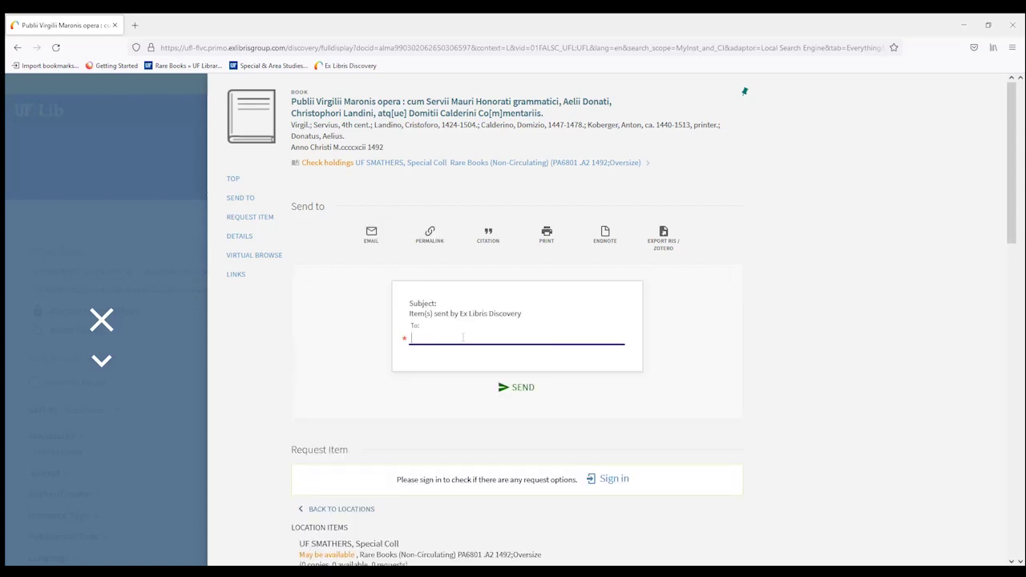
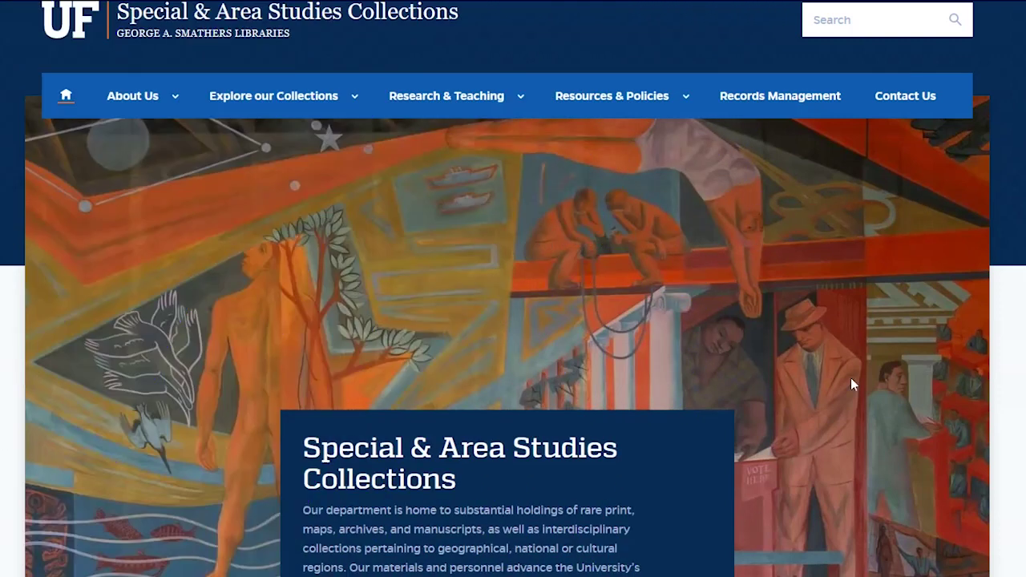
Set Contact Us to Special Collections and Archives, view Reading Room Policies, then open Our Faculty and Staff
{"action": "left_click", "coordinate": [906, 96]}
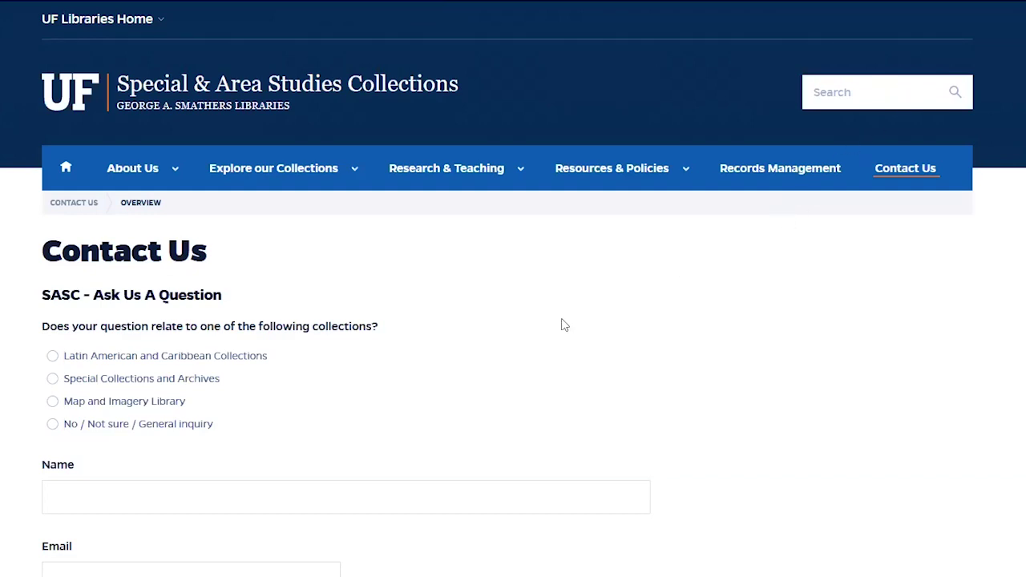
{"action": "left_click", "coordinate": [52, 379]}
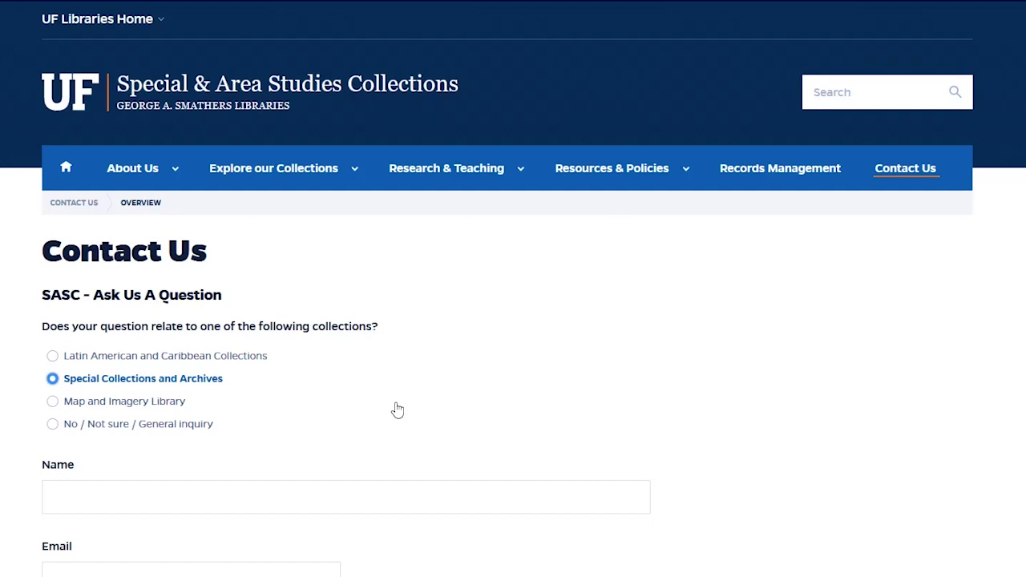
{"action": "mouse_move", "coordinate": [613, 168]}
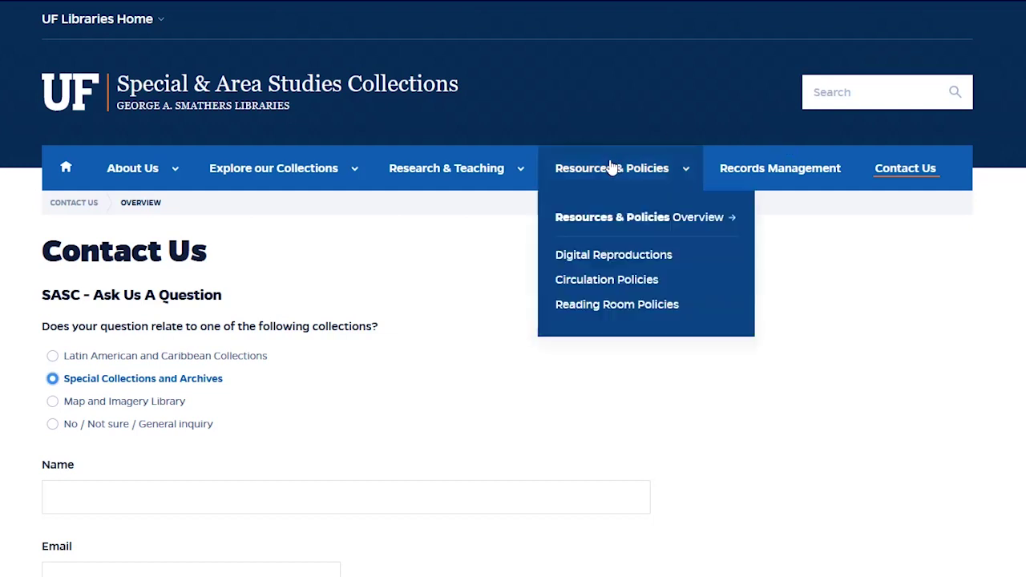
{"action": "left_click", "coordinate": [595, 309]}
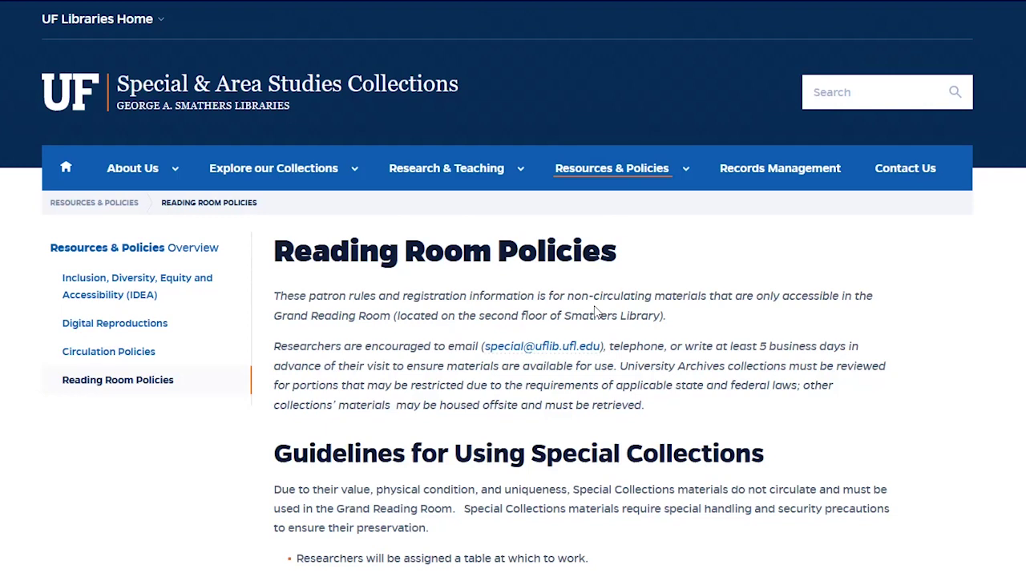
{"action": "mouse_move", "coordinate": [147, 168]}
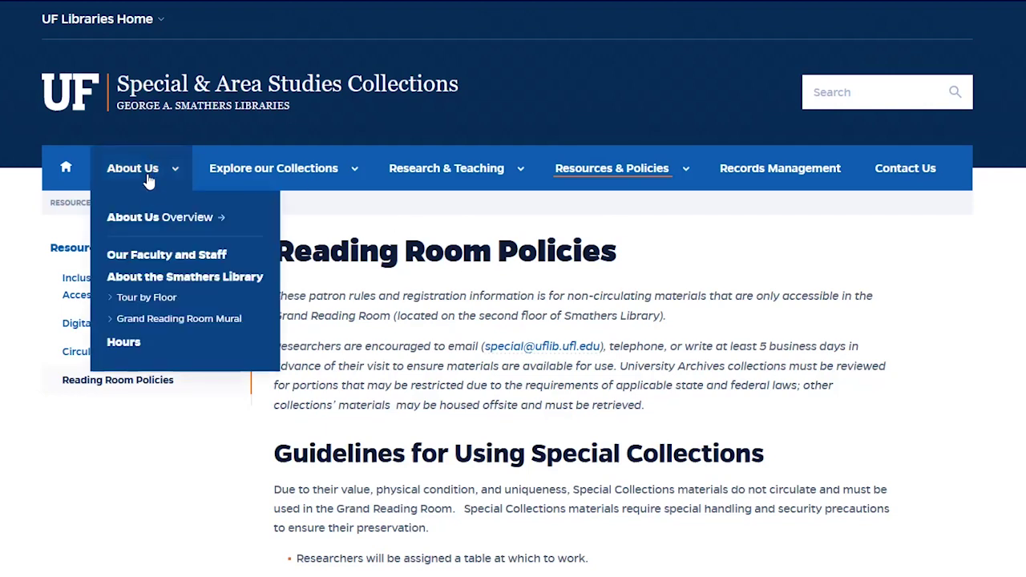
{"action": "left_click", "coordinate": [150, 256]}
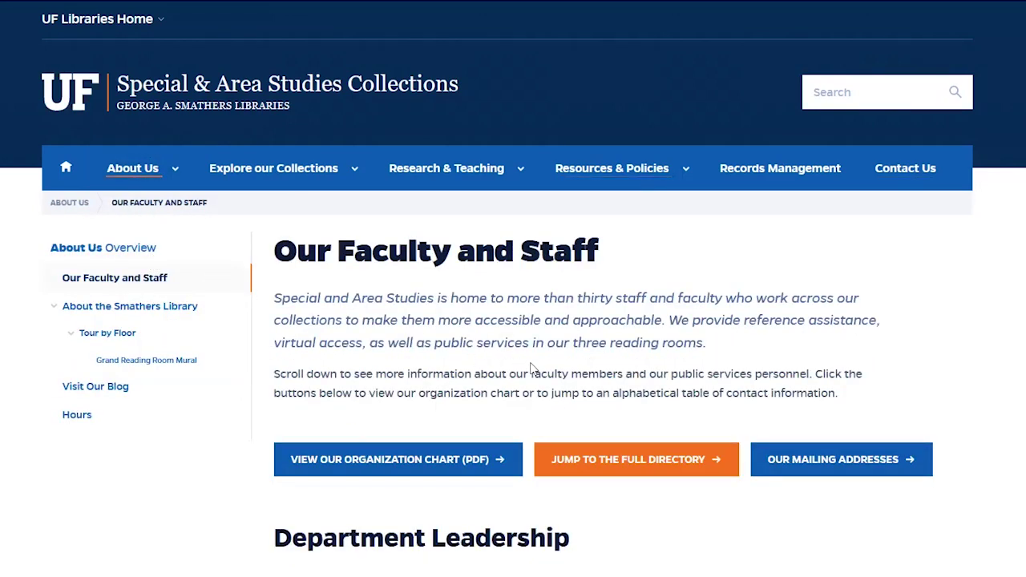
Scroll past the Department Leadership and Collection Managers cards to reach the Rare Book curator's profile
{"action": "scroll", "coordinate": [528, 366], "scroll_direction": "down", "scroll_amount": 3}
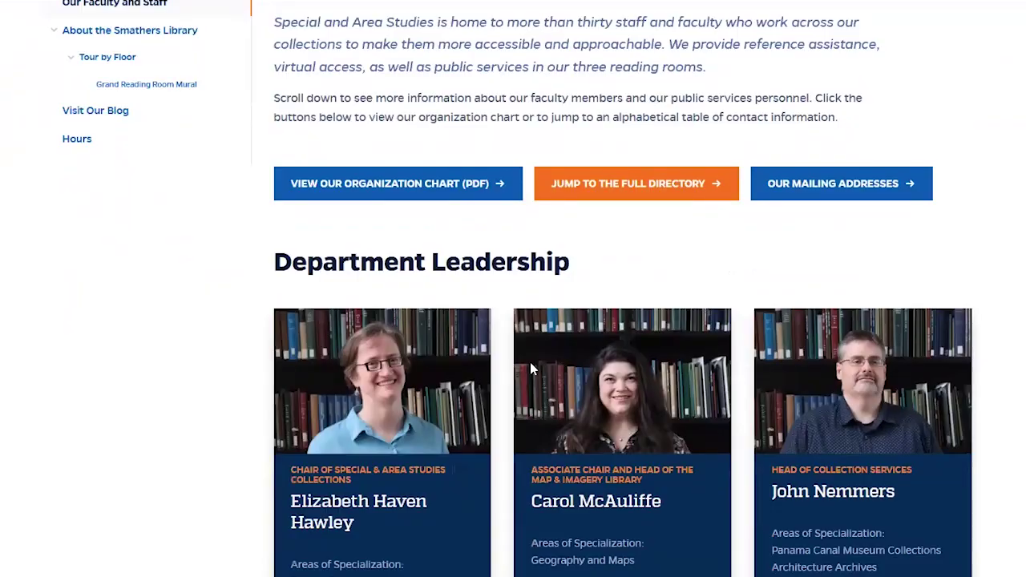
{"action": "scroll", "coordinate": [530, 362], "scroll_direction": "down", "scroll_amount": 3}
{"action": "scroll", "coordinate": [532, 366], "scroll_direction": "down", "scroll_amount": 2}
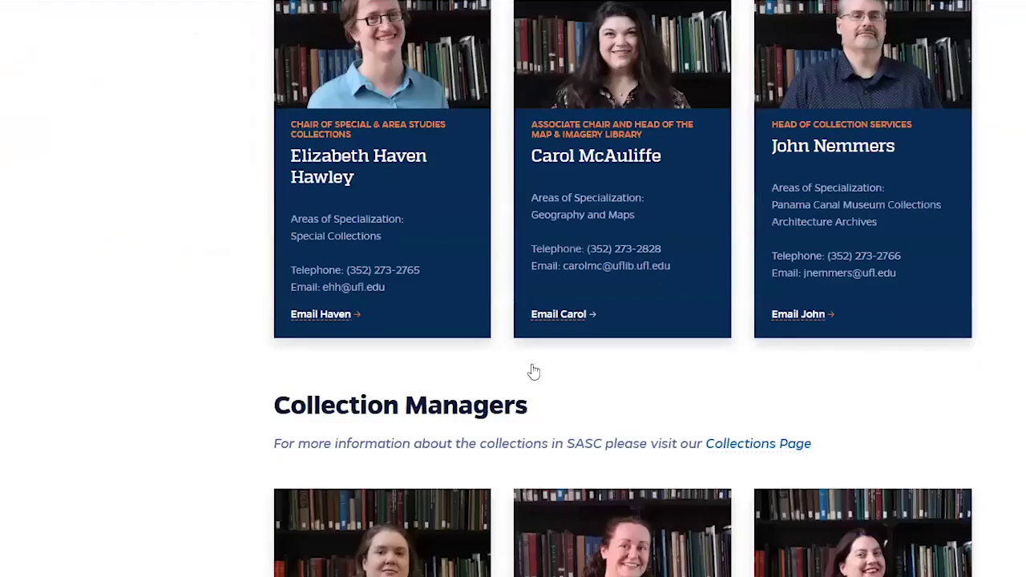
{"action": "scroll", "coordinate": [532, 371], "scroll_direction": "down", "scroll_amount": 2}
{"action": "scroll", "coordinate": [531, 371], "scroll_direction": "down", "scroll_amount": 3}
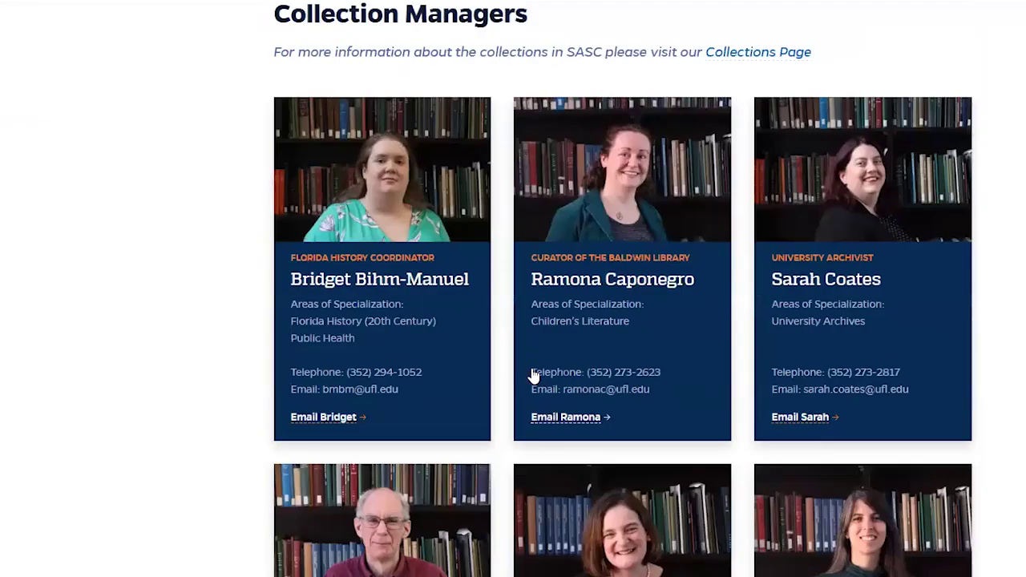
{"action": "scroll", "coordinate": [533, 375], "scroll_direction": "down", "scroll_amount": 2}
{"action": "scroll", "coordinate": [533, 377], "scroll_direction": "down", "scroll_amount": 3}
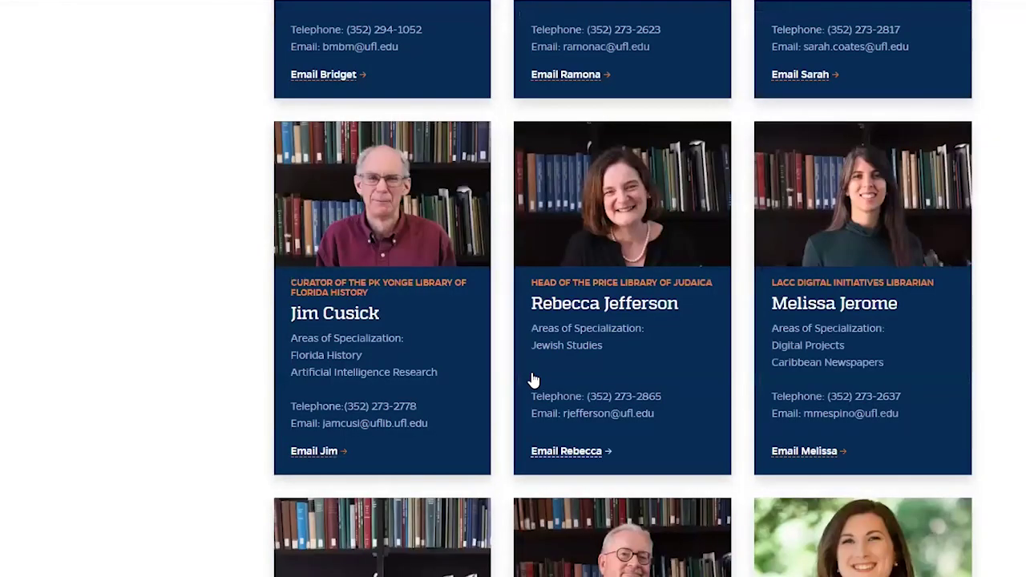
{"action": "scroll", "coordinate": [534, 380], "scroll_direction": "down", "scroll_amount": 3}
{"action": "scroll", "coordinate": [534, 381], "scroll_direction": "down", "scroll_amount": 1}
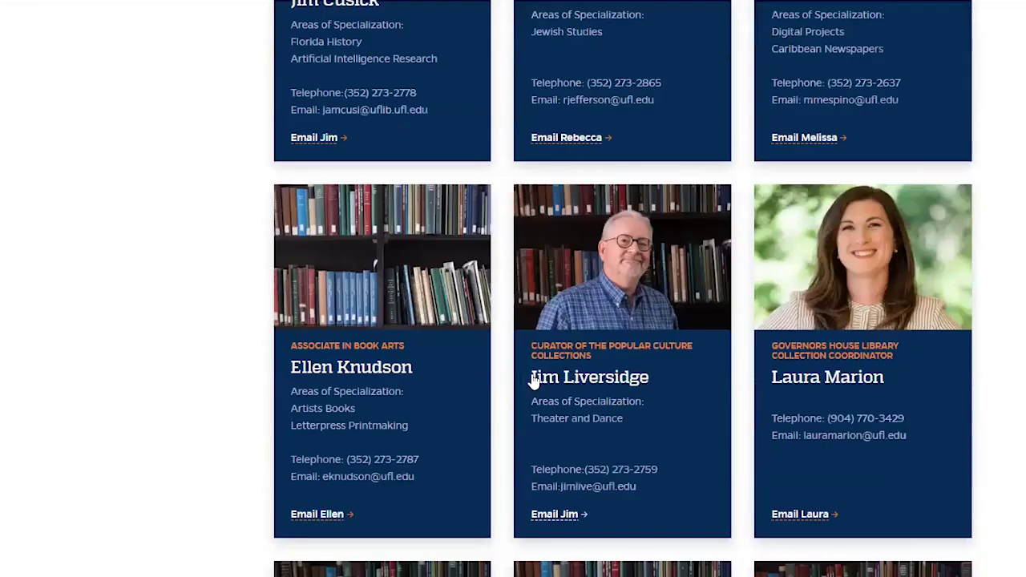
{"action": "scroll", "coordinate": [534, 382], "scroll_direction": "down", "scroll_amount": 2}
{"action": "scroll", "coordinate": [534, 385], "scroll_direction": "down", "scroll_amount": 2}
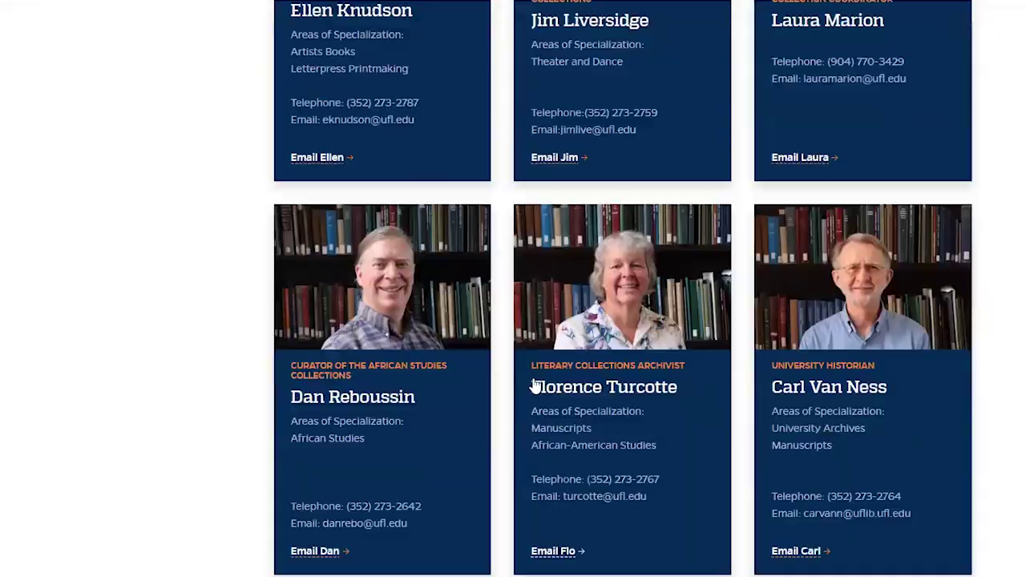
{"action": "scroll", "coordinate": [535, 385], "scroll_direction": "down", "scroll_amount": 2}
{"action": "scroll", "coordinate": [534, 389], "scroll_direction": "down", "scroll_amount": 4}
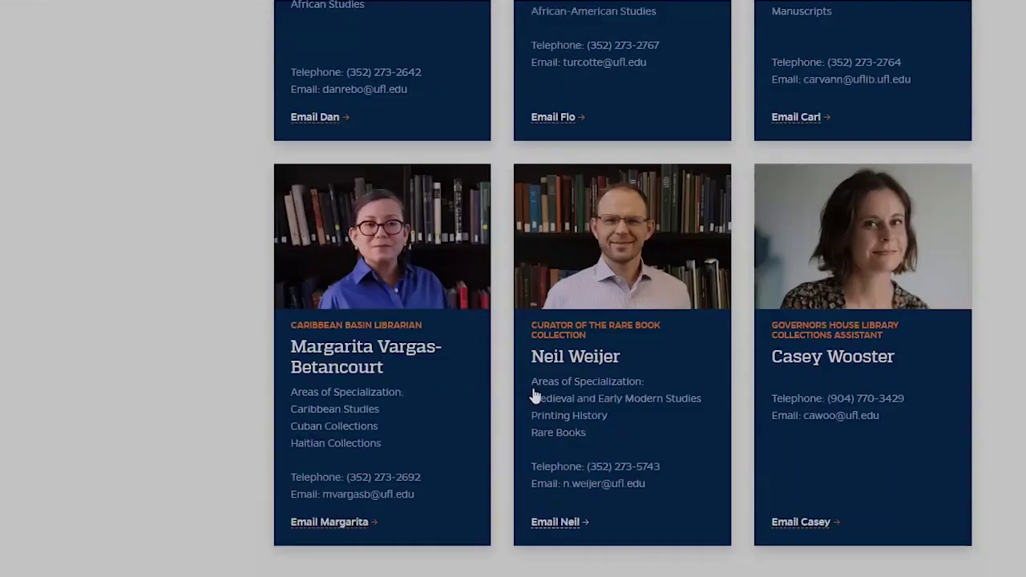